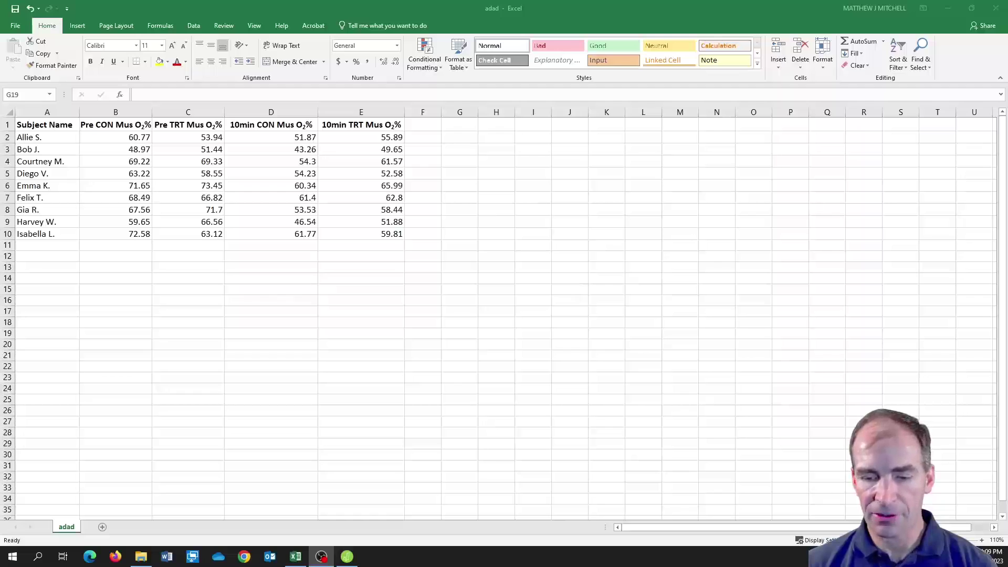
Step: Switch to JASP and start a classical Repeated Measures ANOVA on the muscle oxygen data
{"action": "key", "text": "alt+Tab"}
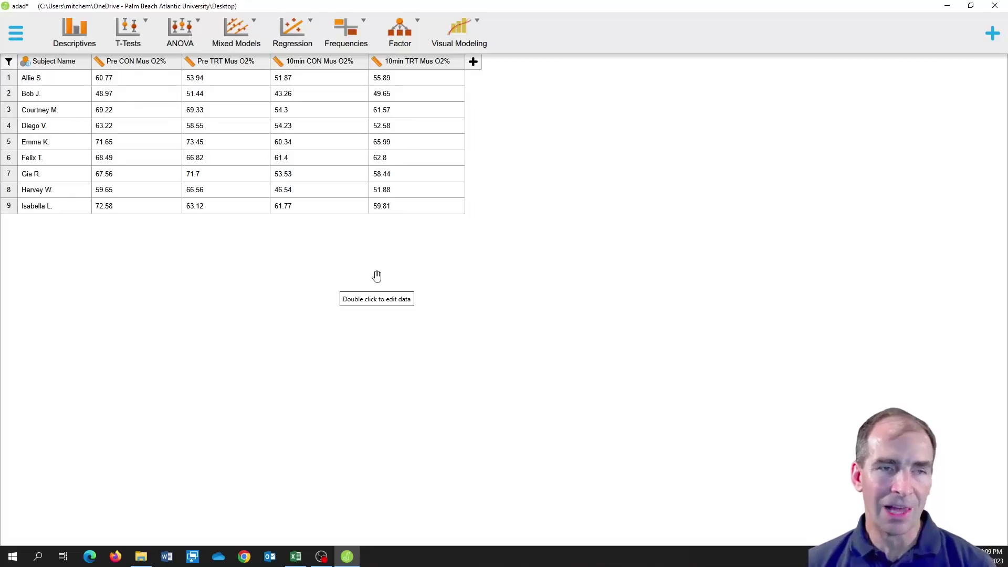
{"action": "left_click", "coordinate": [198, 32]}
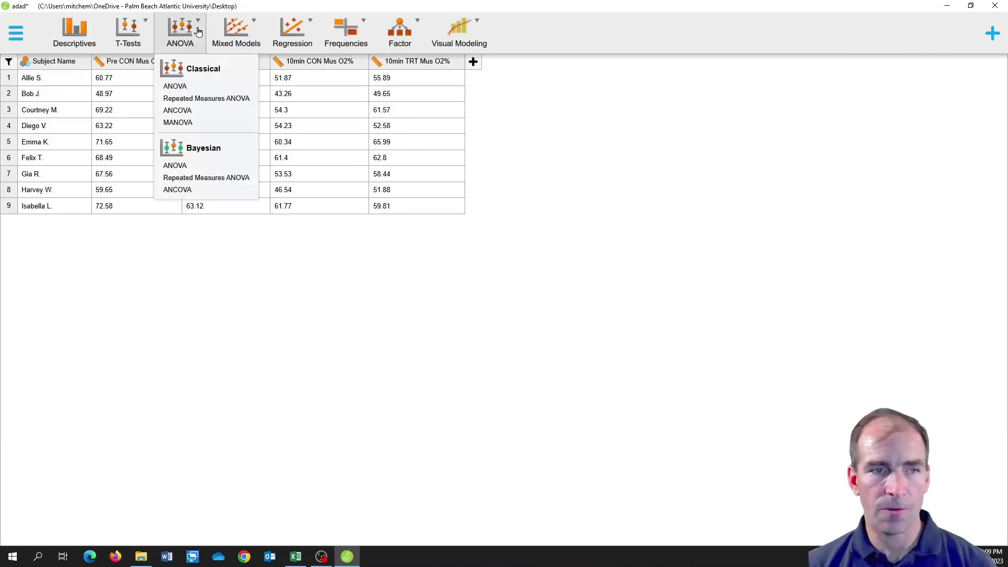
{"action": "left_click", "coordinate": [201, 99]}
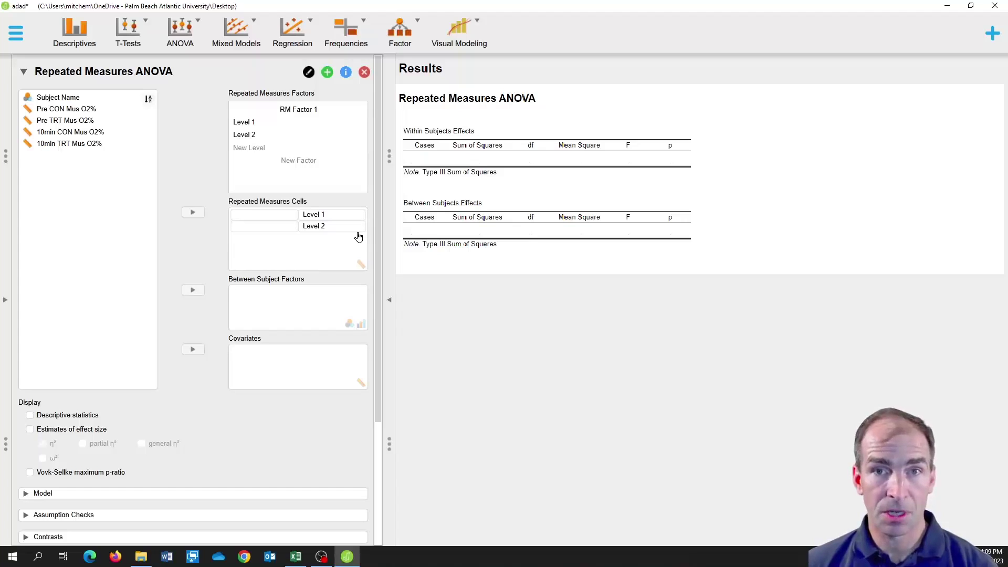
Step: Name the first repeated measures factor Treatment and its two levels CON and TRT
{"action": "left_click", "coordinate": [293, 110]}
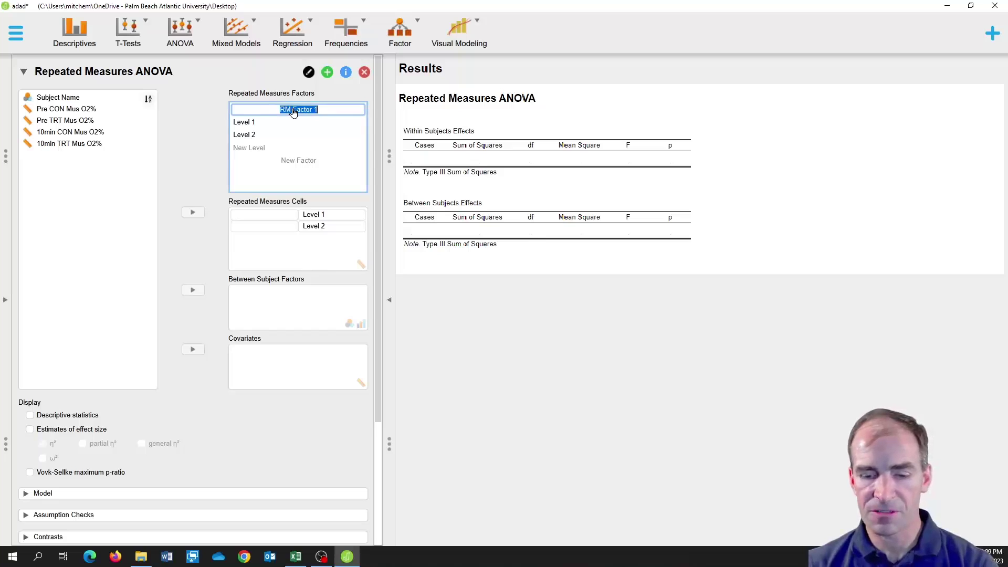
{"action": "type", "text": "Treat"}
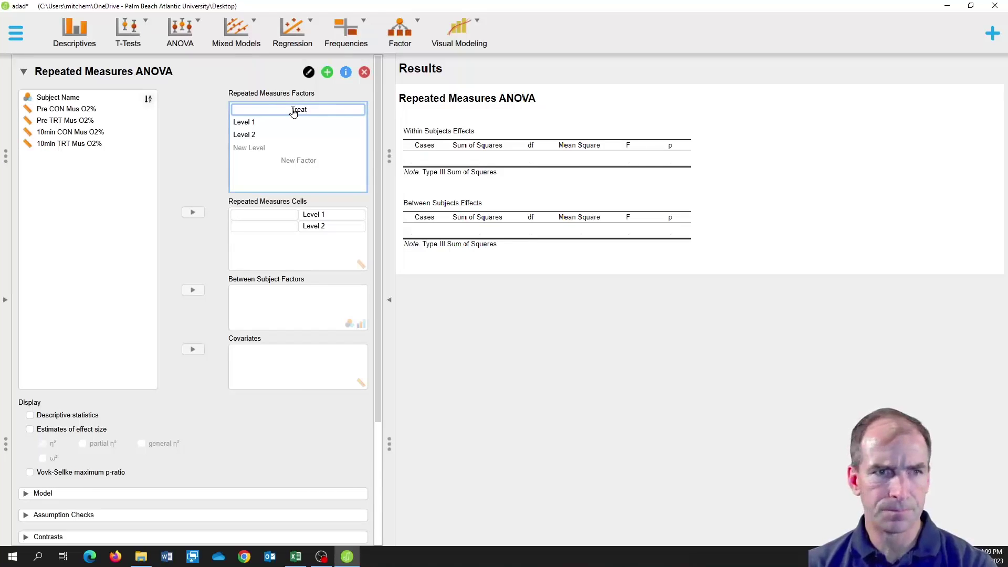
{"action": "type", "text": "ment"}
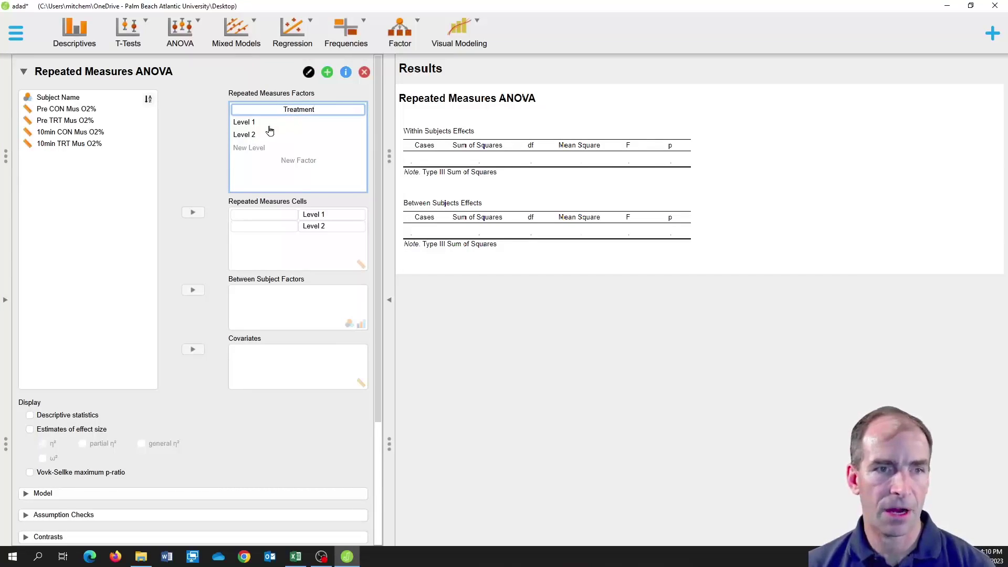
{"action": "left_click", "coordinate": [261, 128]}
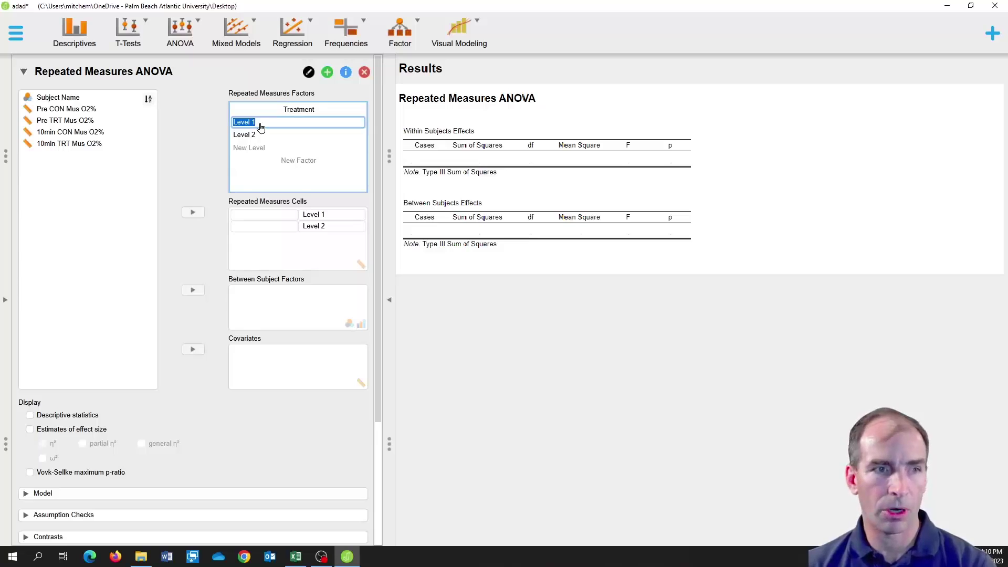
{"action": "type", "text": "CON"}
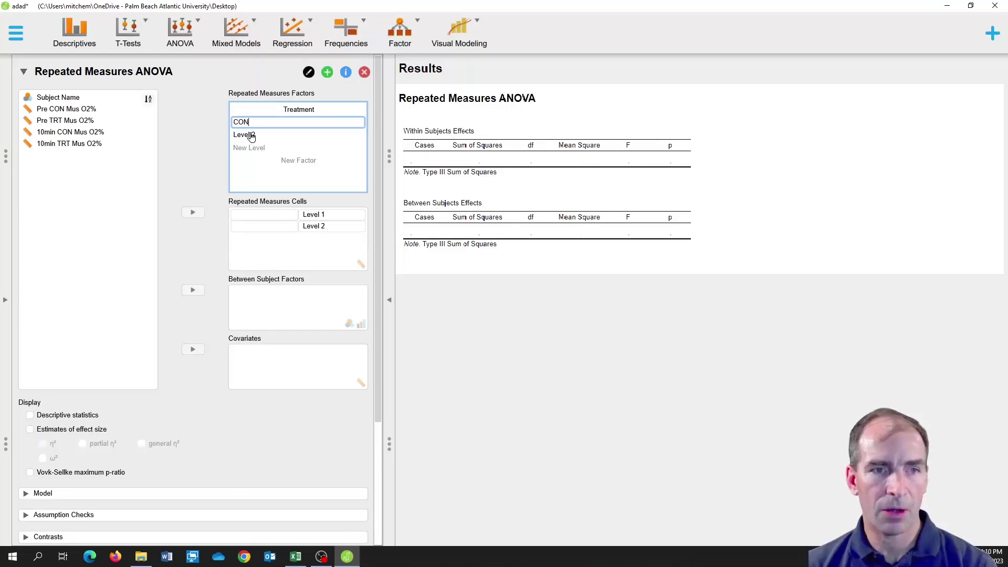
{"action": "left_click", "coordinate": [252, 137]}
{"action": "type", "text": "TRT"}
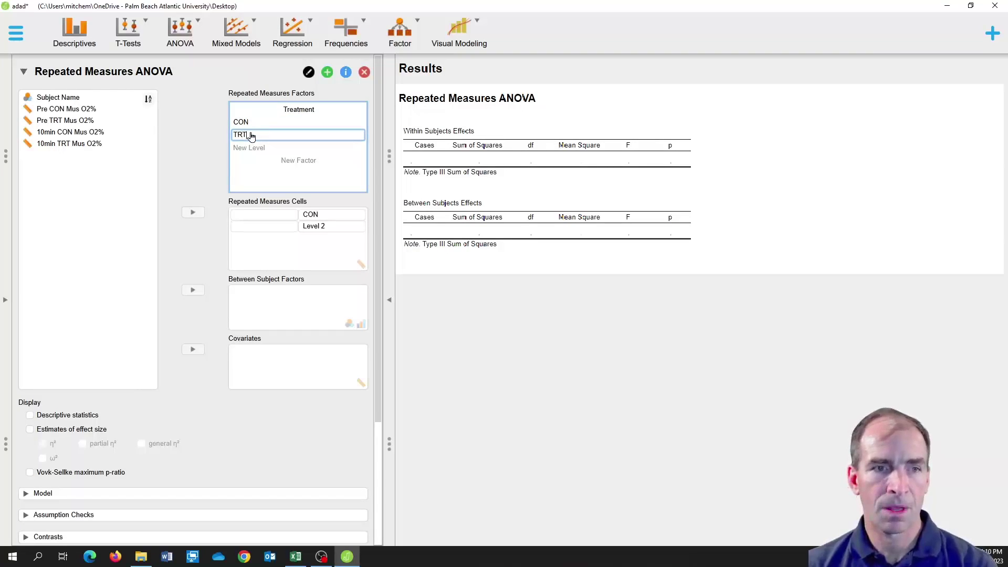
Step: Add a second repeated measures factor named Time with the levels PRE and 10min
{"action": "left_click", "coordinate": [288, 163]}
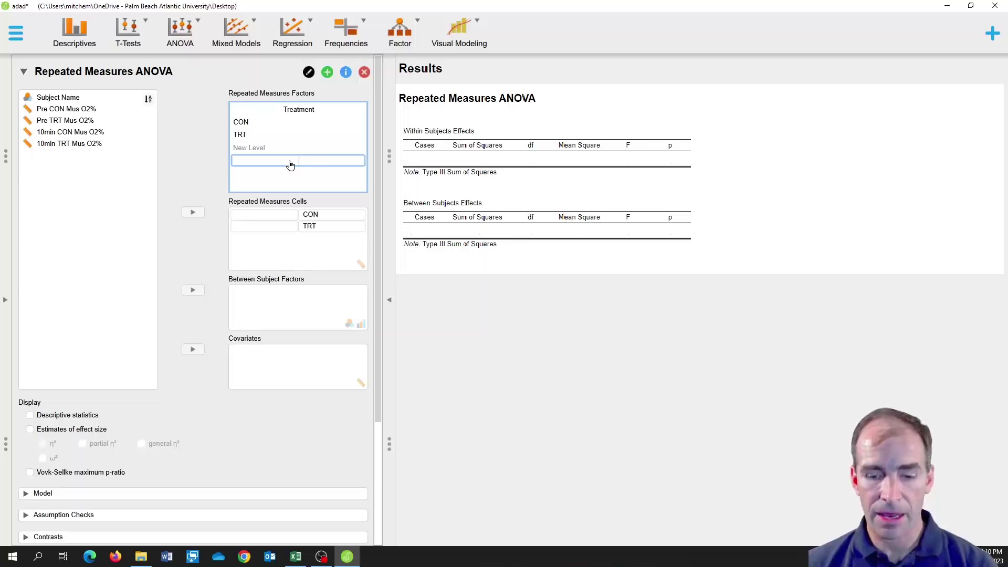
{"action": "type", "text": "Time"}
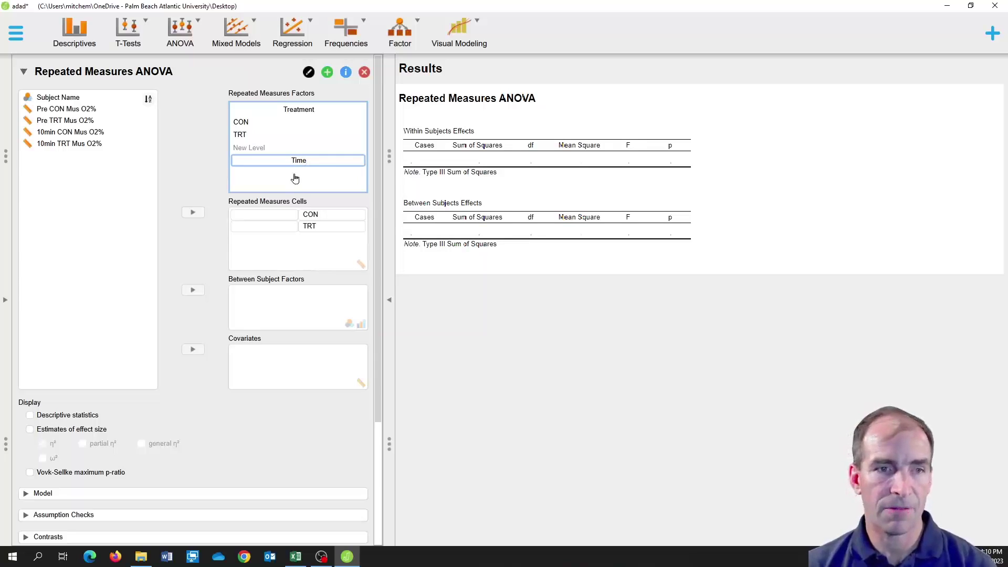
{"action": "key", "text": "Return"}
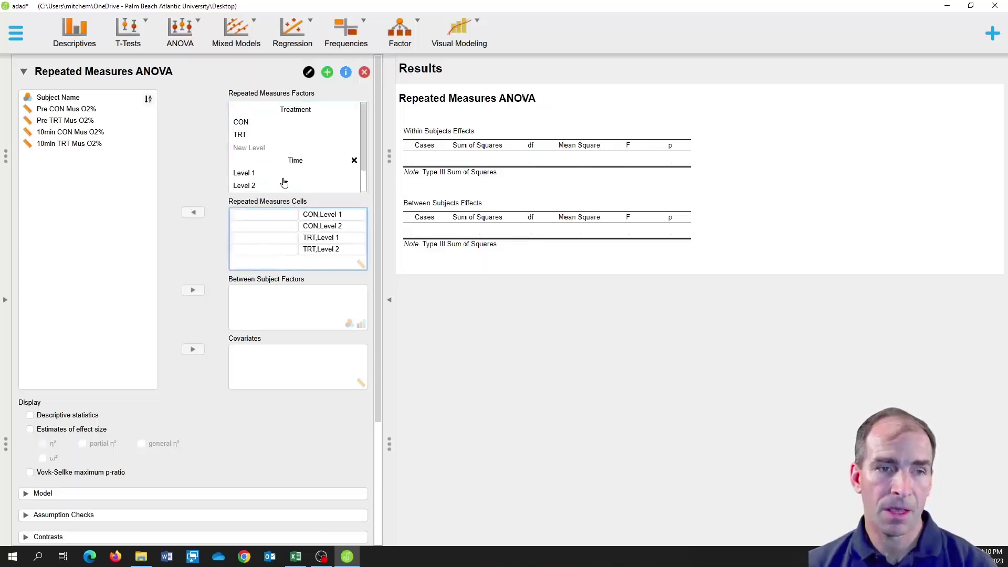
{"action": "double_click", "coordinate": [252, 177]}
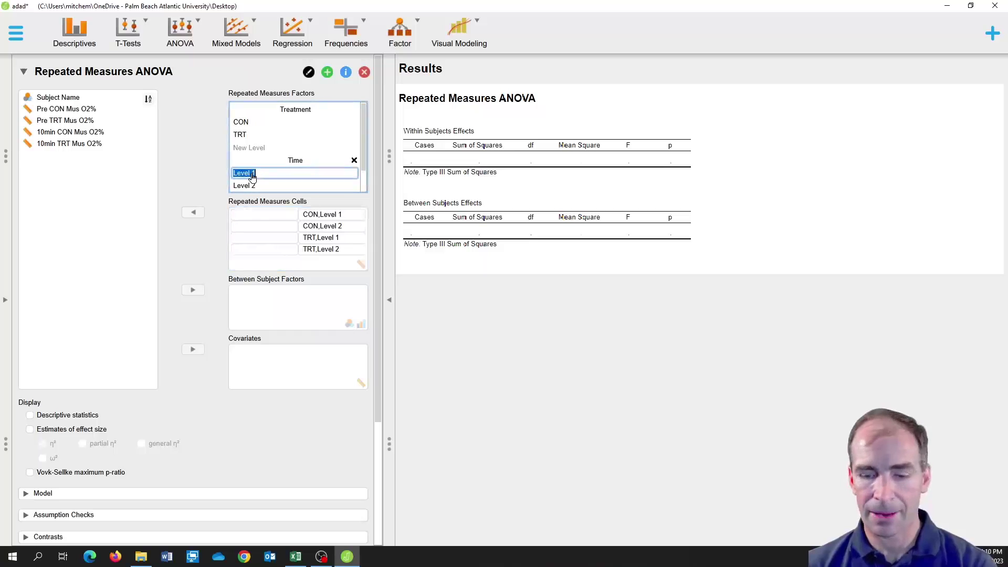
{"action": "type", "text": "PRE"}
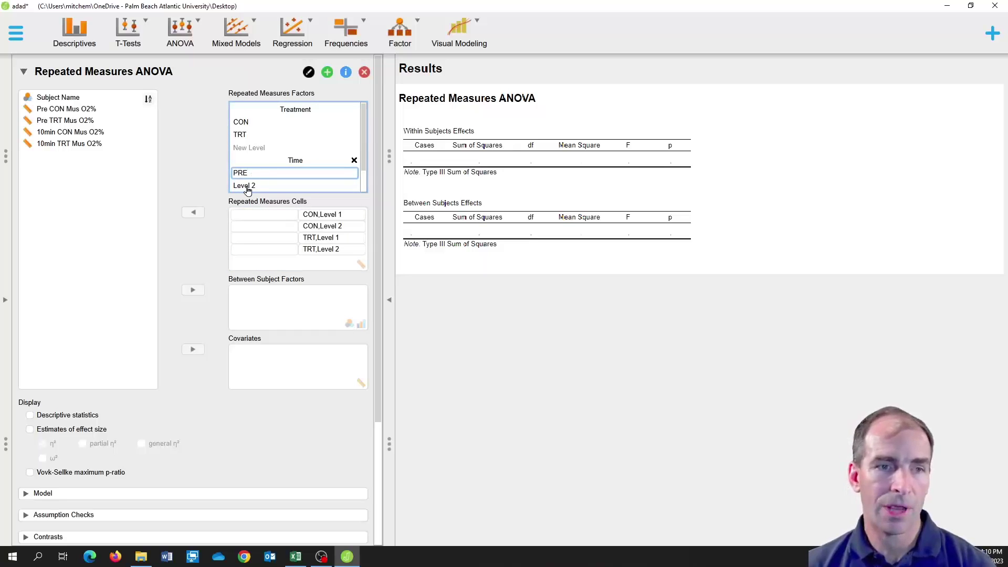
{"action": "double_click", "coordinate": [246, 187]}
{"action": "type", "text": "1"}
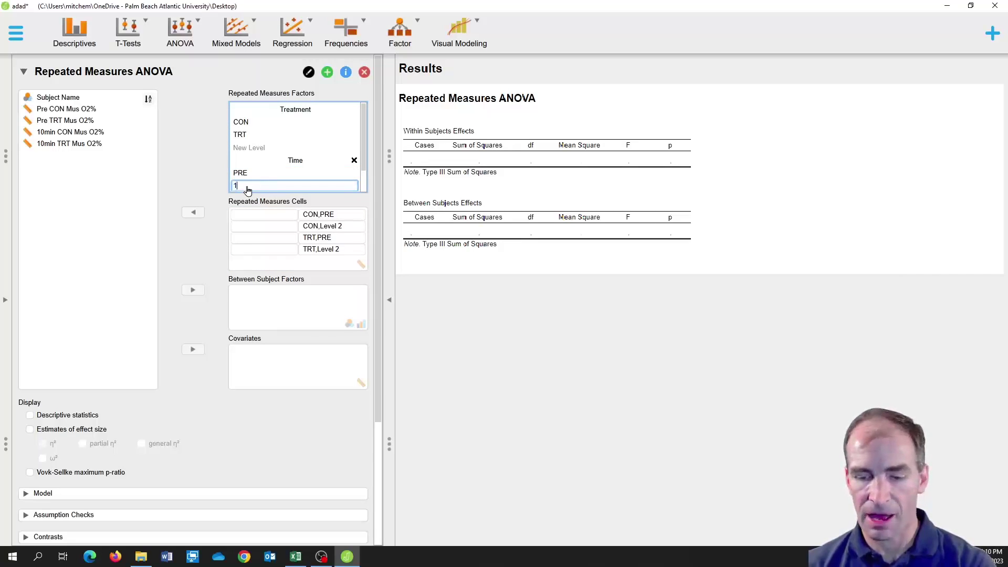
{"action": "type", "text": "0min"}
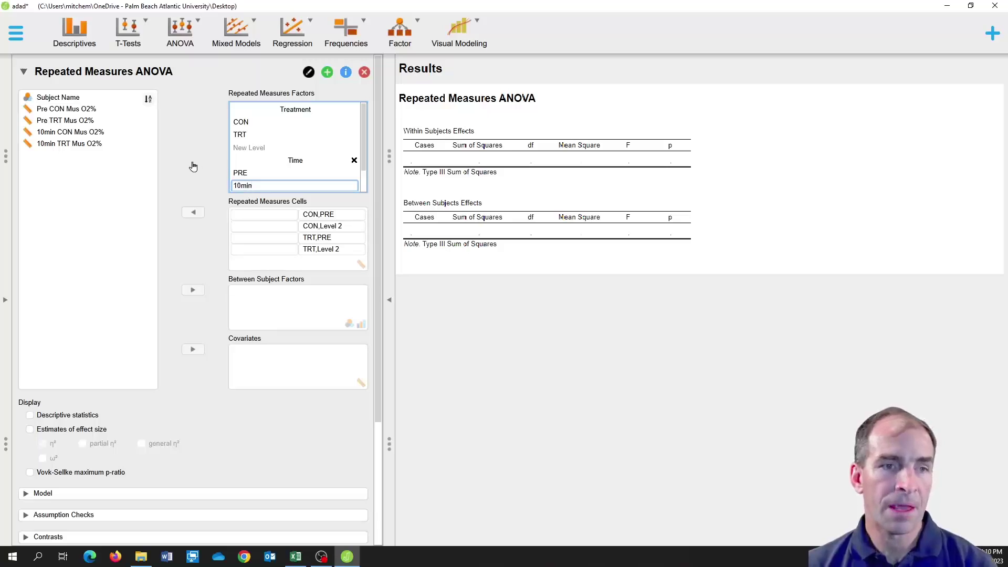
{"action": "key", "text": "Return"}
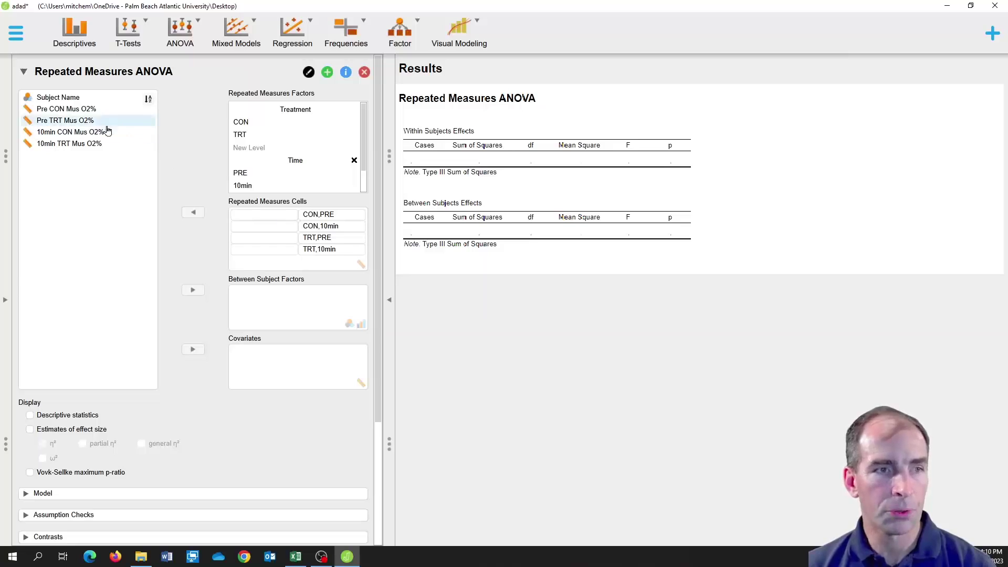
Step: Assign the four Mus O2% variables to the repeated measures cells matching their treatment and time: CON PRE, CON 10min, TRT PRE, TRT 10min
{"action": "left_click", "coordinate": [82, 110]}
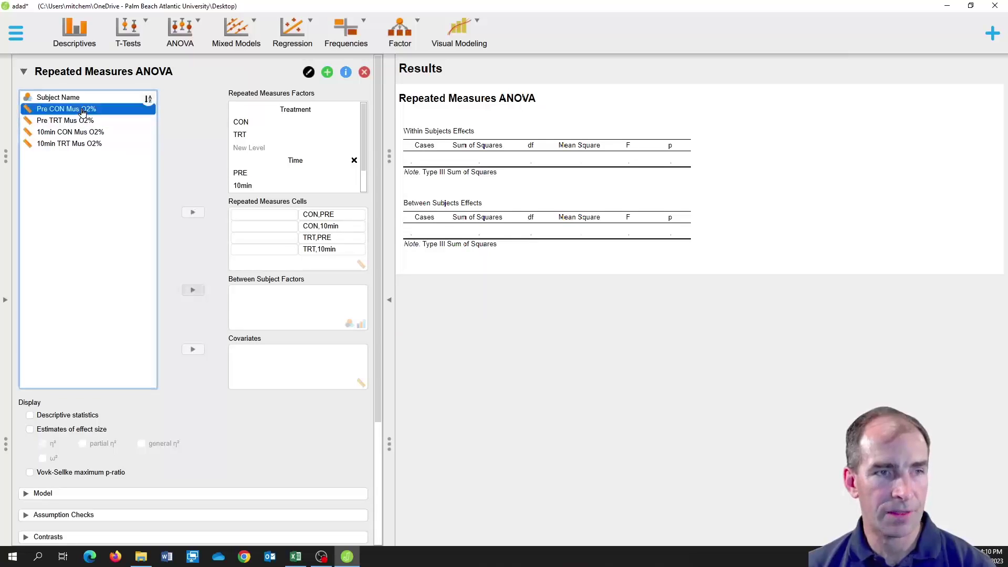
{"action": "left_click", "coordinate": [194, 213]}
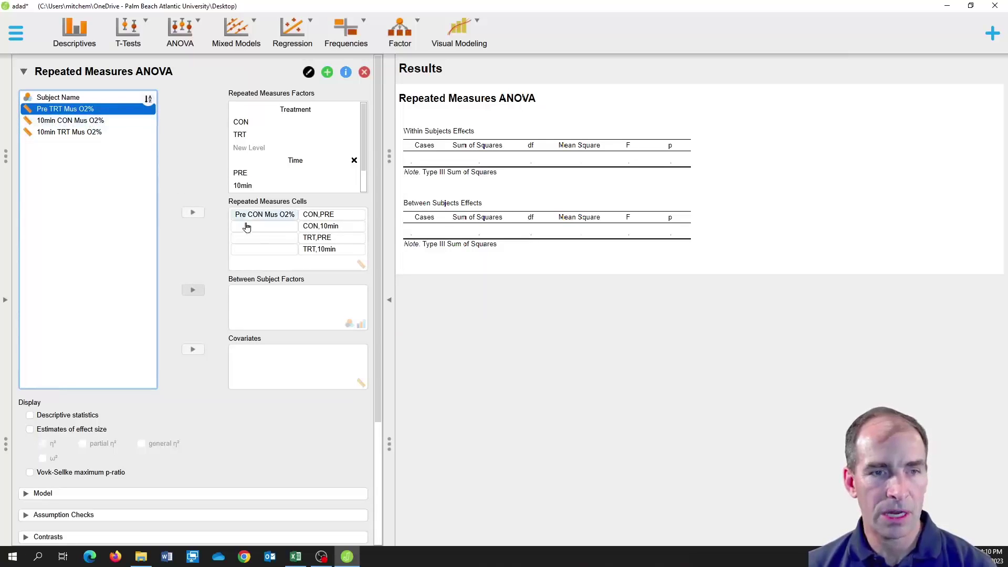
{"action": "left_click", "coordinate": [81, 121]}
{"action": "left_click", "coordinate": [193, 212]}
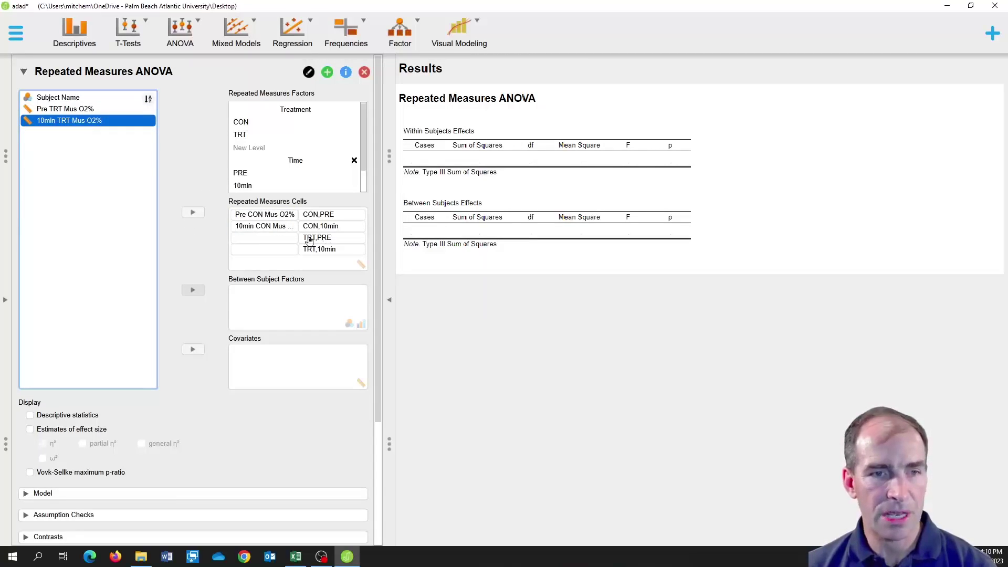
{"action": "left_click", "coordinate": [80, 110]}
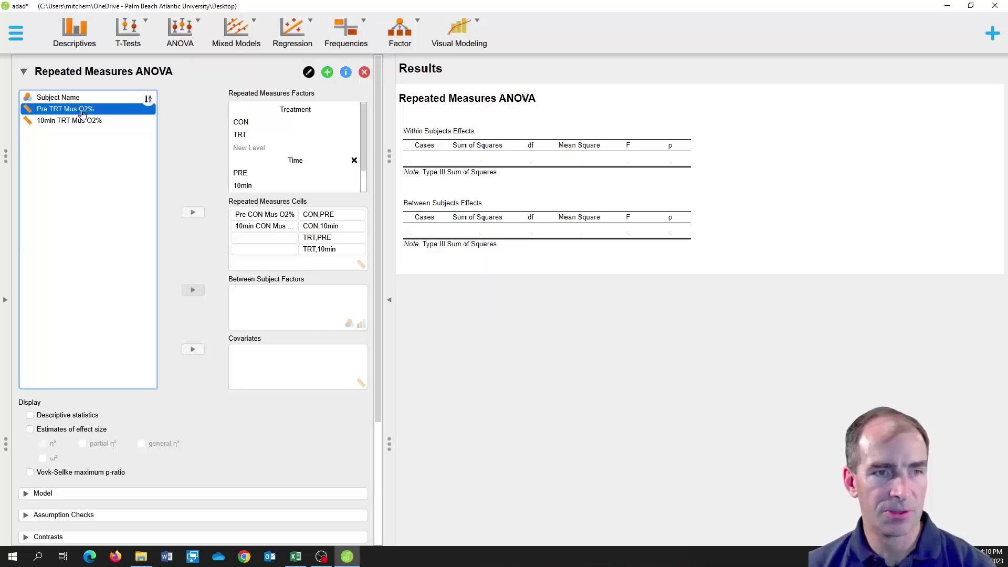
{"action": "left_click", "coordinate": [191, 212]}
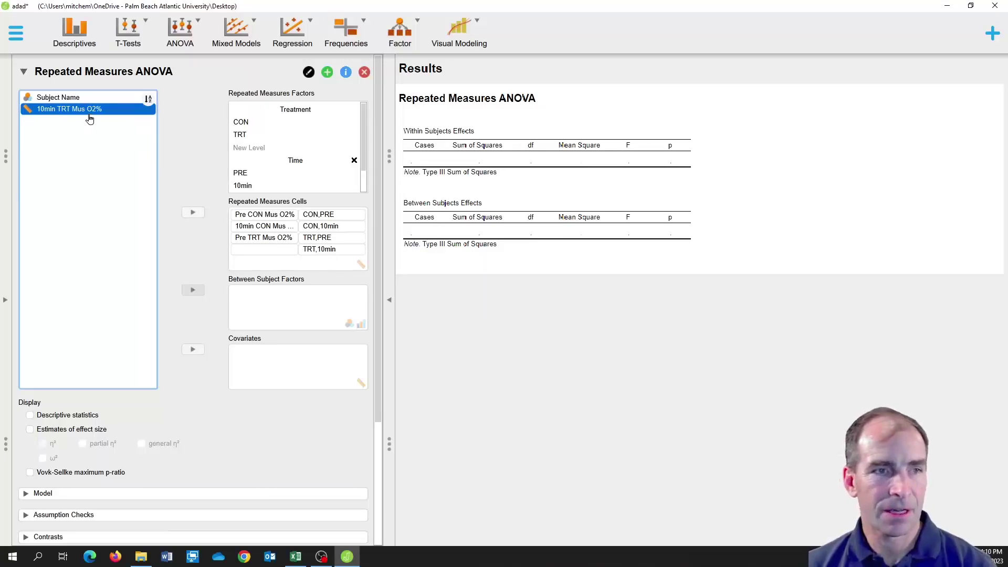
{"action": "left_click", "coordinate": [191, 213]}
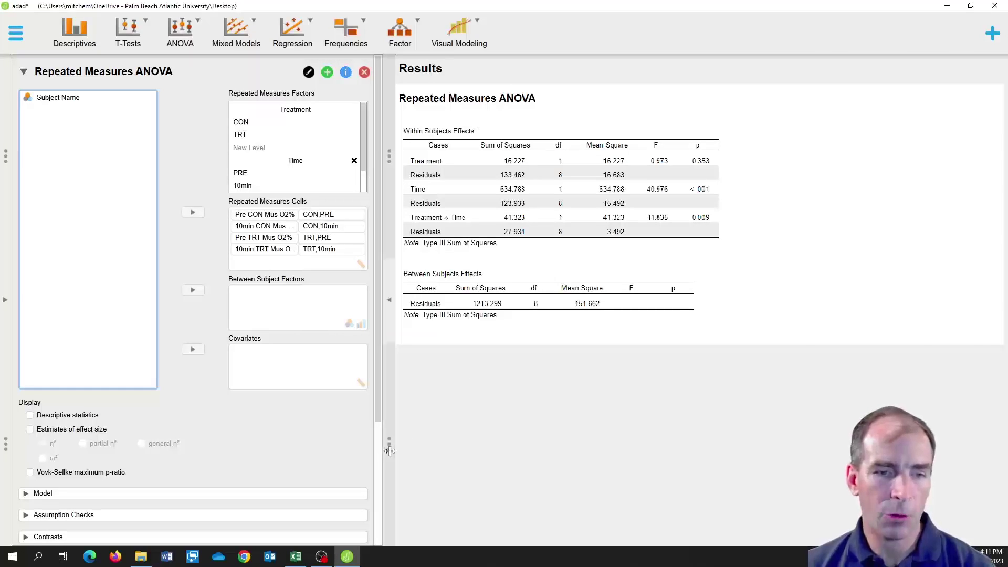
Step: Create a descriptives plot with Time on the horizontal axis and Treatment as separate lines
{"action": "scroll", "coordinate": [380, 467], "scroll_direction": "down", "scroll_amount": 3}
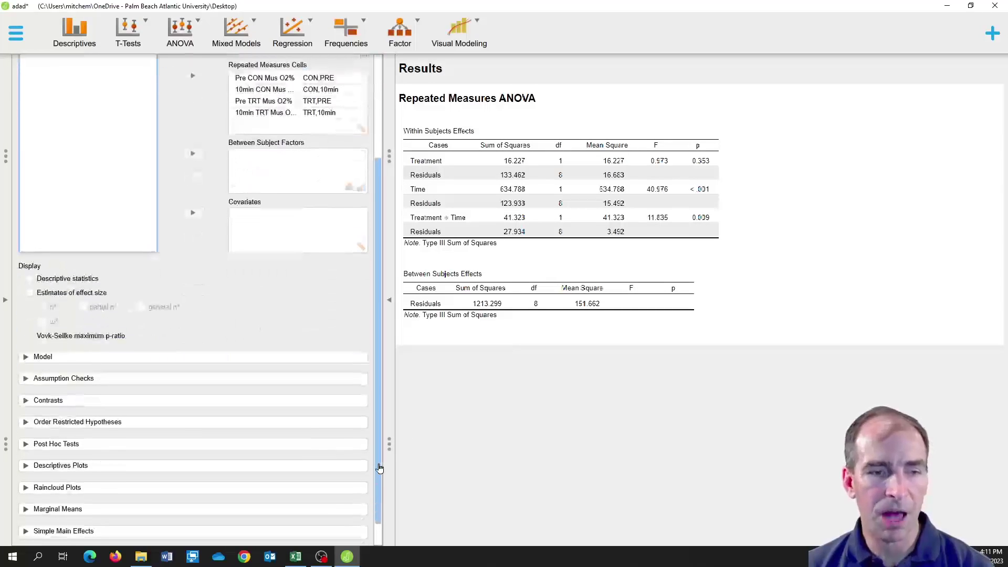
{"action": "left_click", "coordinate": [25, 466]}
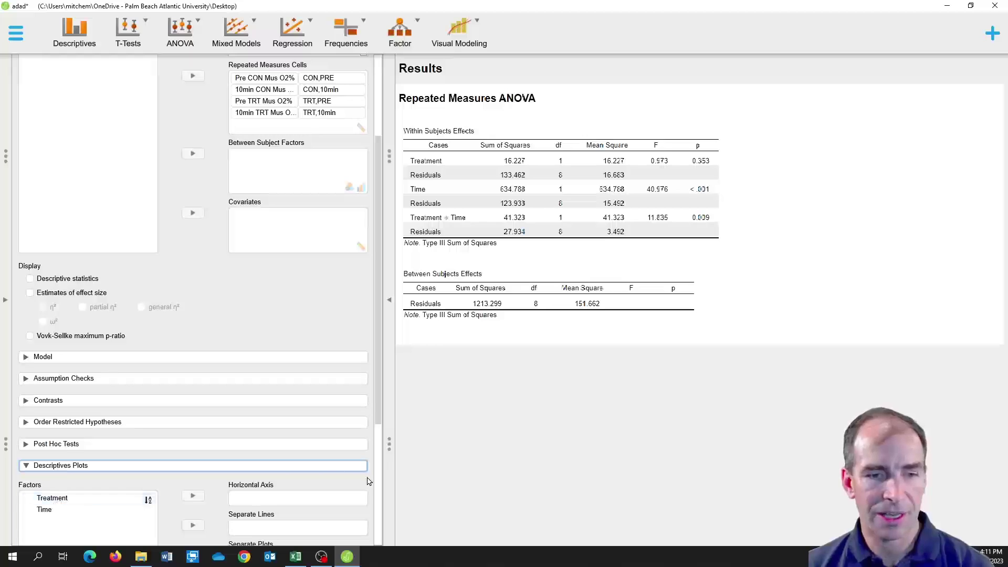
{"action": "scroll", "coordinate": [377, 479], "scroll_direction": "down", "scroll_amount": 3}
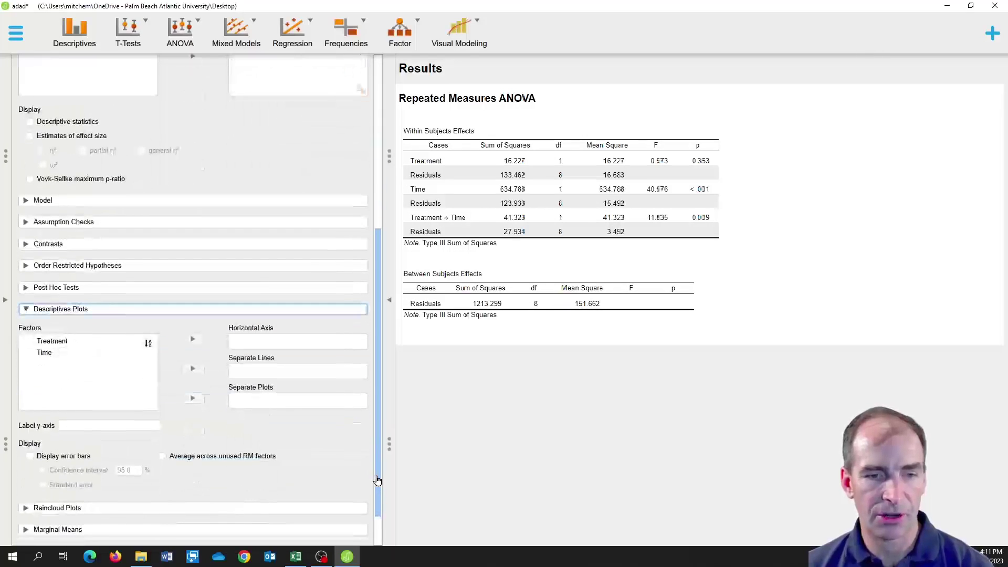
{"action": "left_click", "coordinate": [44, 353]}
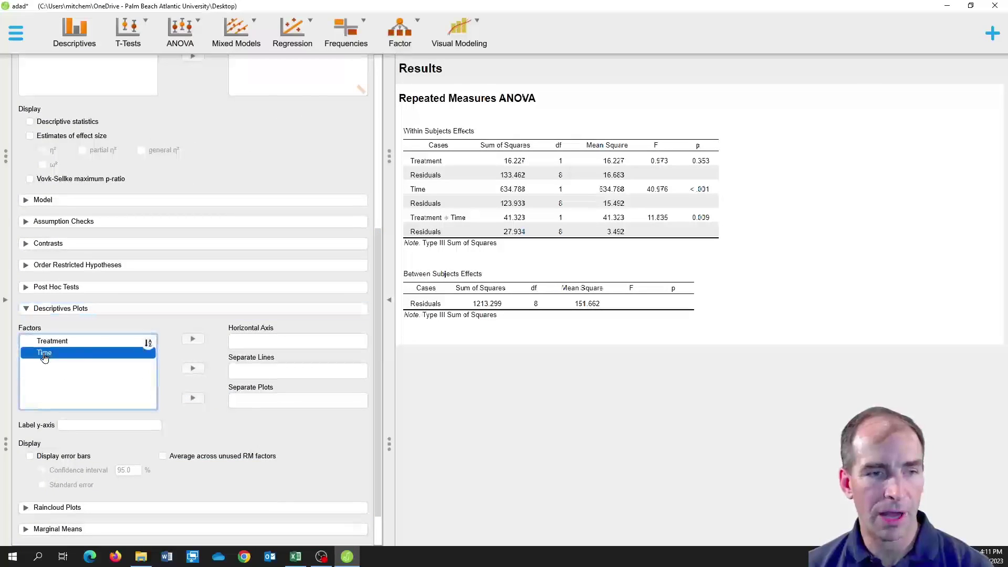
{"action": "left_click", "coordinate": [193, 340]}
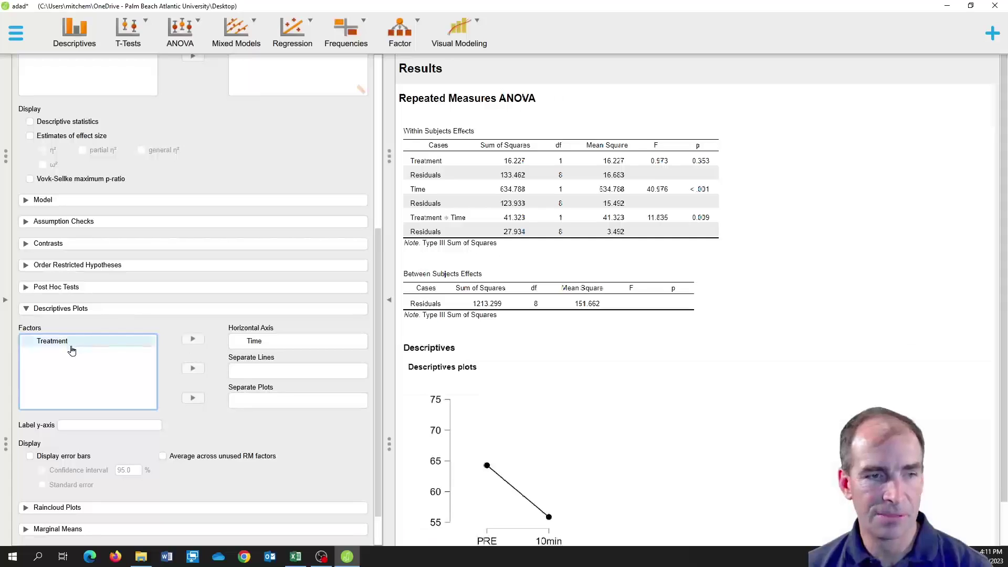
{"action": "left_click", "coordinate": [69, 345]}
{"action": "left_click", "coordinate": [192, 370]}
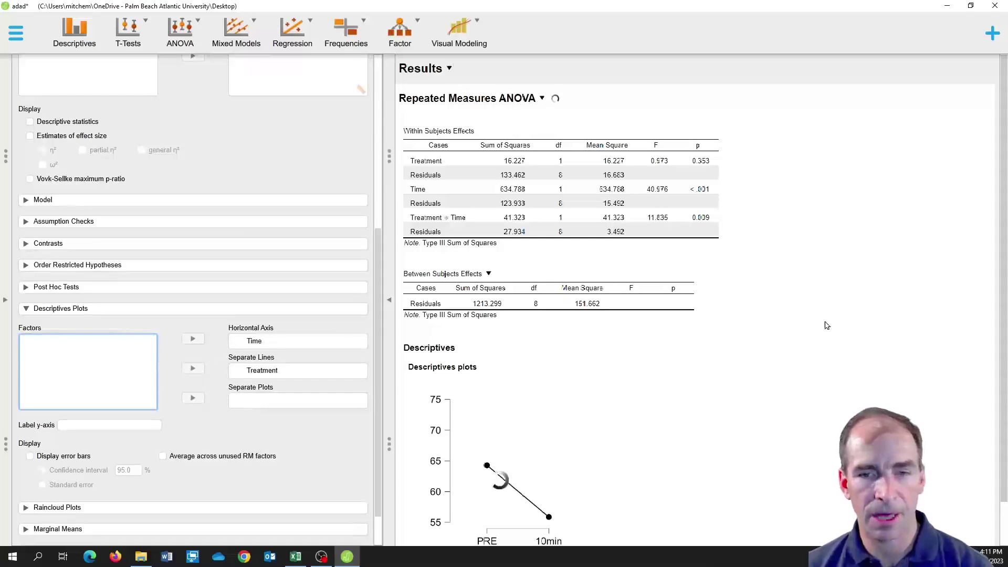
{"action": "left_click_drag", "start_coordinate": [1002, 377], "coordinate": [1000, 424]}
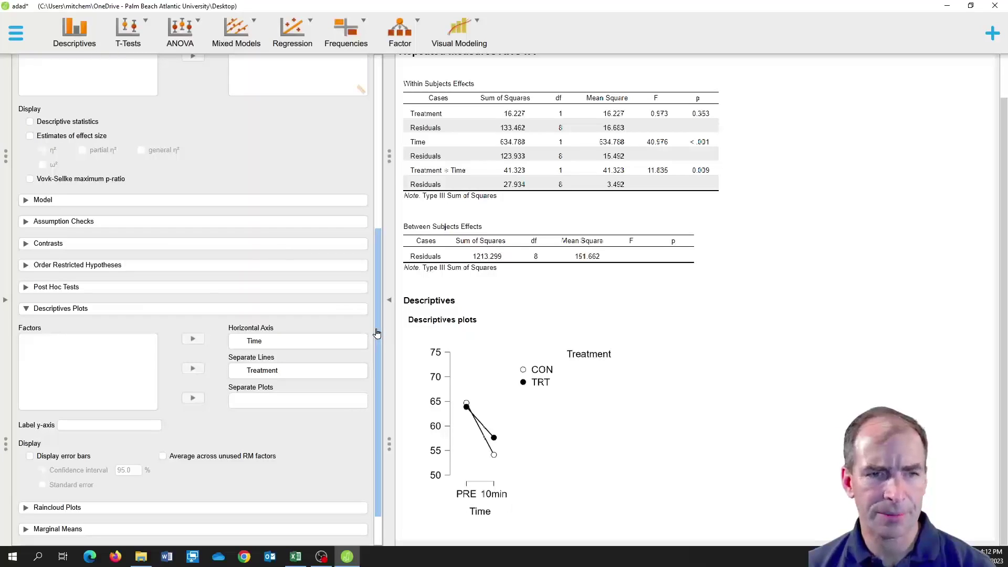
{"action": "left_click", "coordinate": [28, 309]}
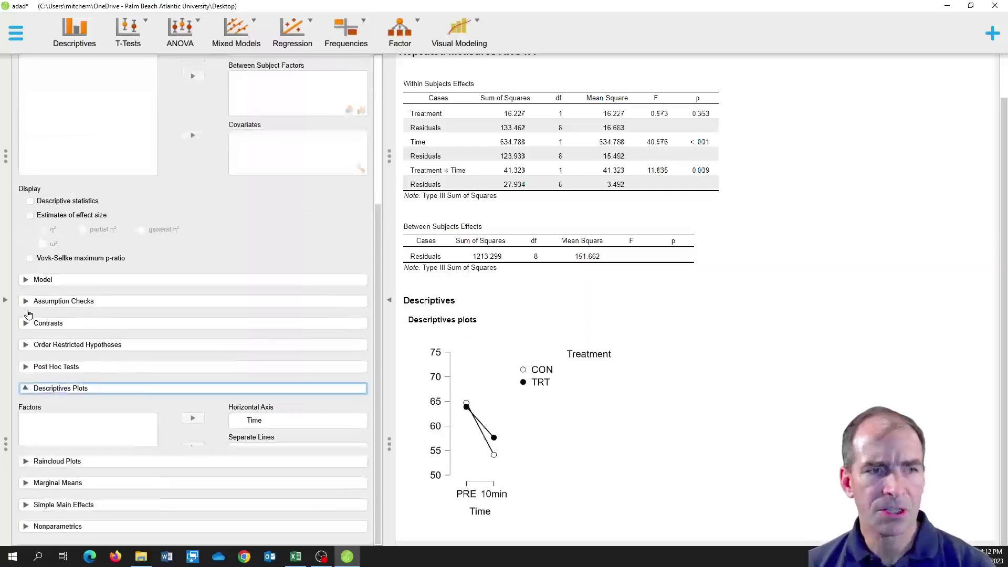
Step: Add descriptive statistics and η² effect size estimates to the ANOVA output, and review the updated results
{"action": "left_click", "coordinate": [379, 133]}
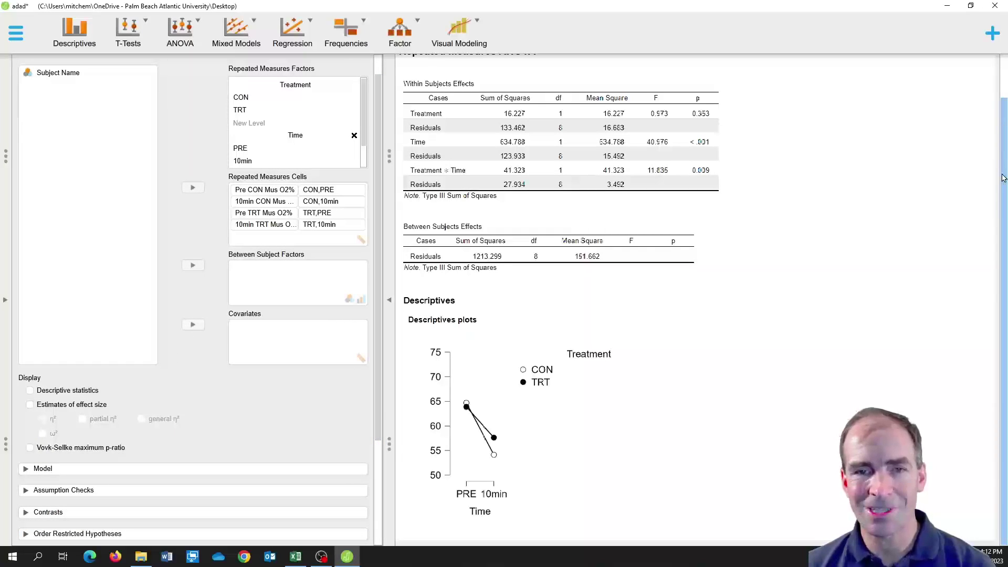
{"action": "left_click", "coordinate": [47, 394]}
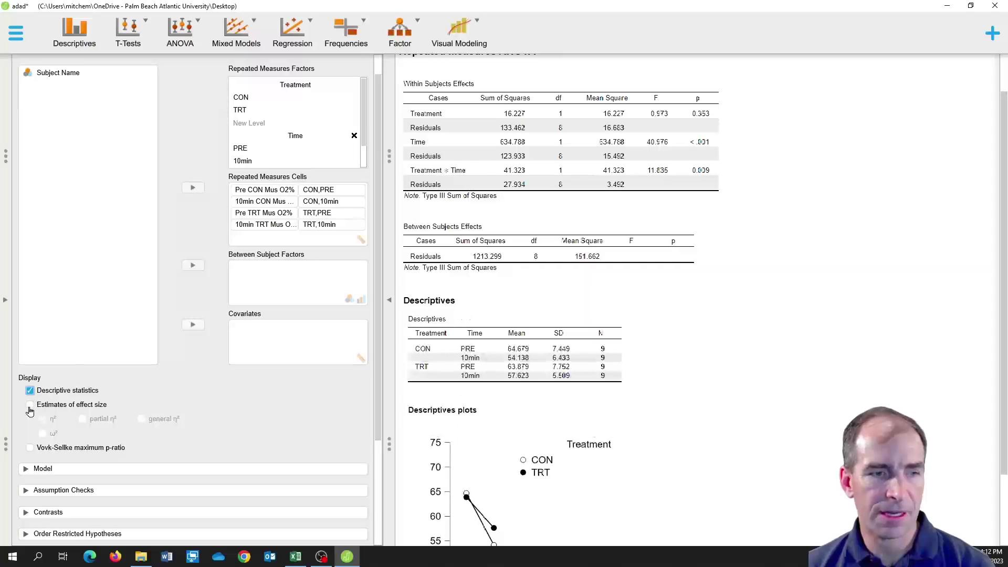
{"action": "left_click", "coordinate": [30, 405]}
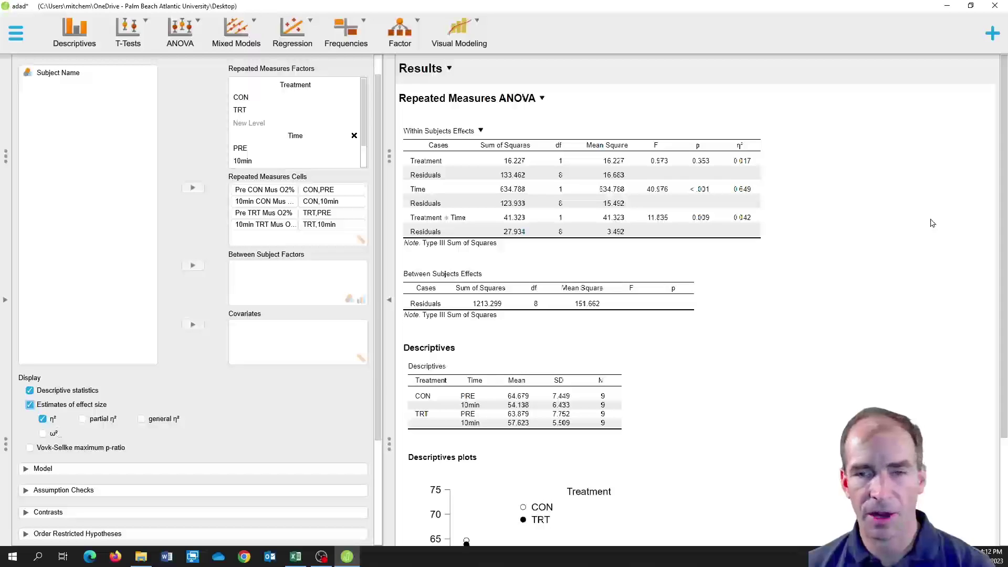
{"action": "left_click_drag", "start_coordinate": [1000, 206], "coordinate": [1000, 289]}
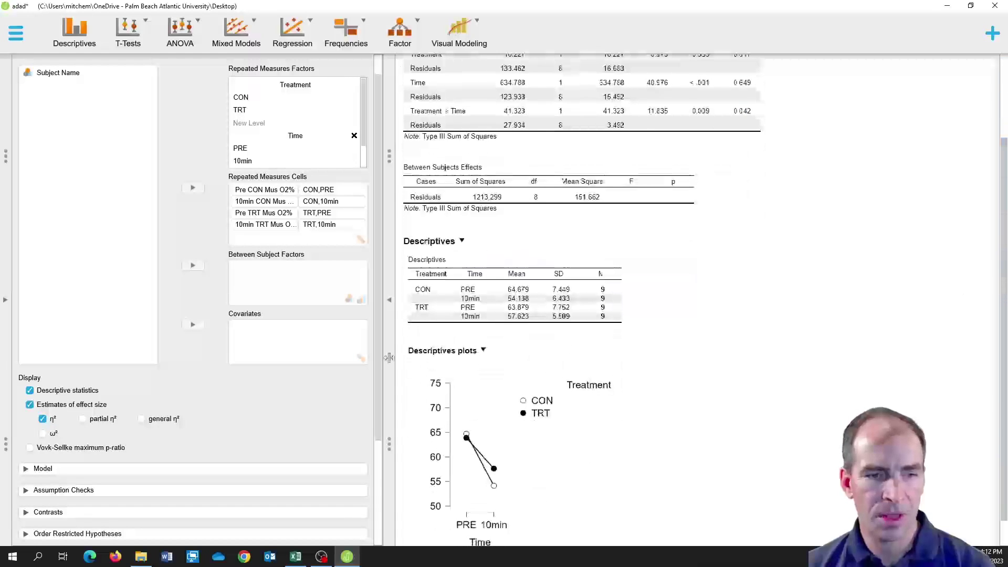
Step: Add the Greenhouse-Geisser sphericity correction to the assumption checks of the repeated measures ANOVA
{"action": "scroll", "coordinate": [62, 377], "scroll_direction": "down", "scroll_amount": 3}
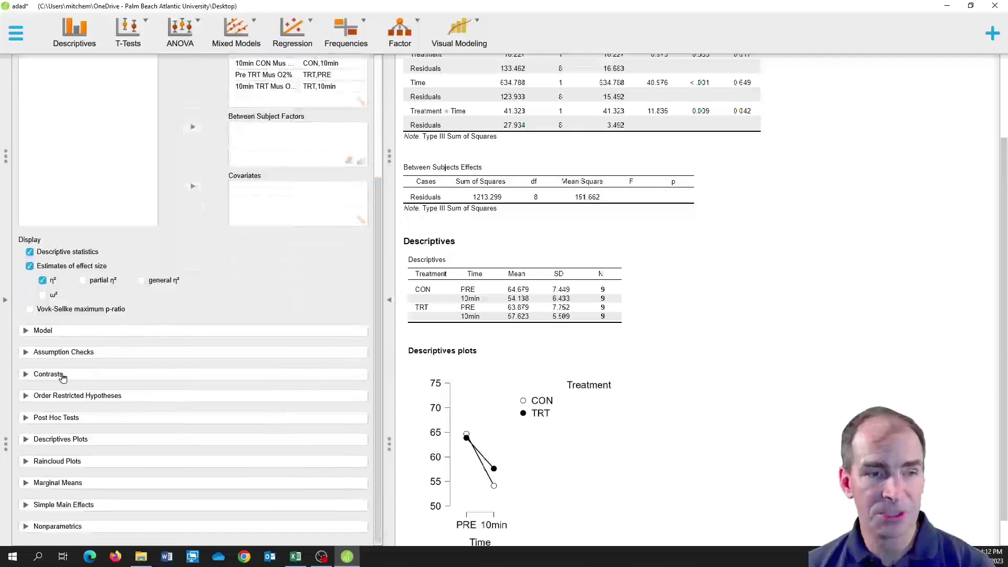
{"action": "left_click", "coordinate": [26, 351]}
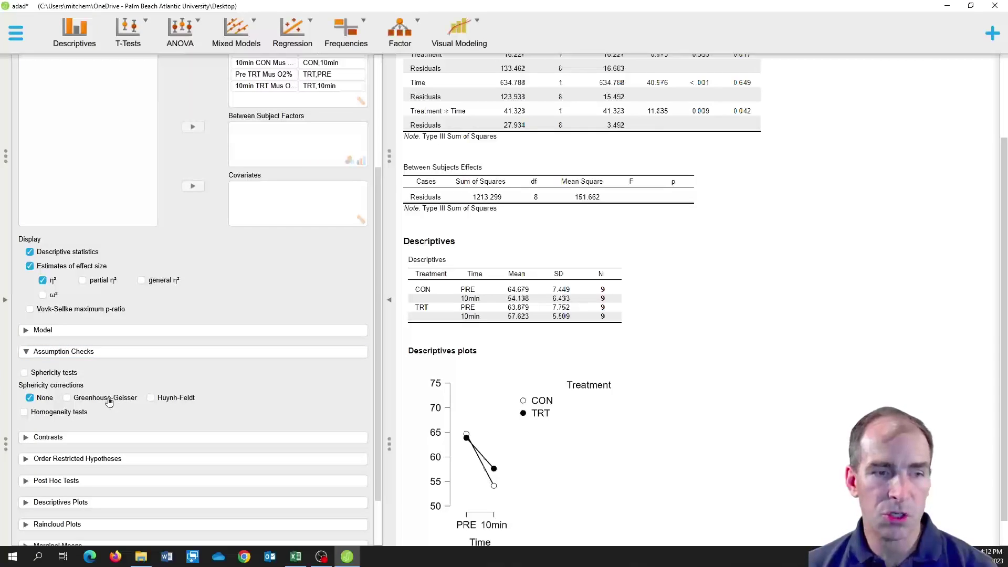
{"action": "left_click", "coordinate": [130, 397]}
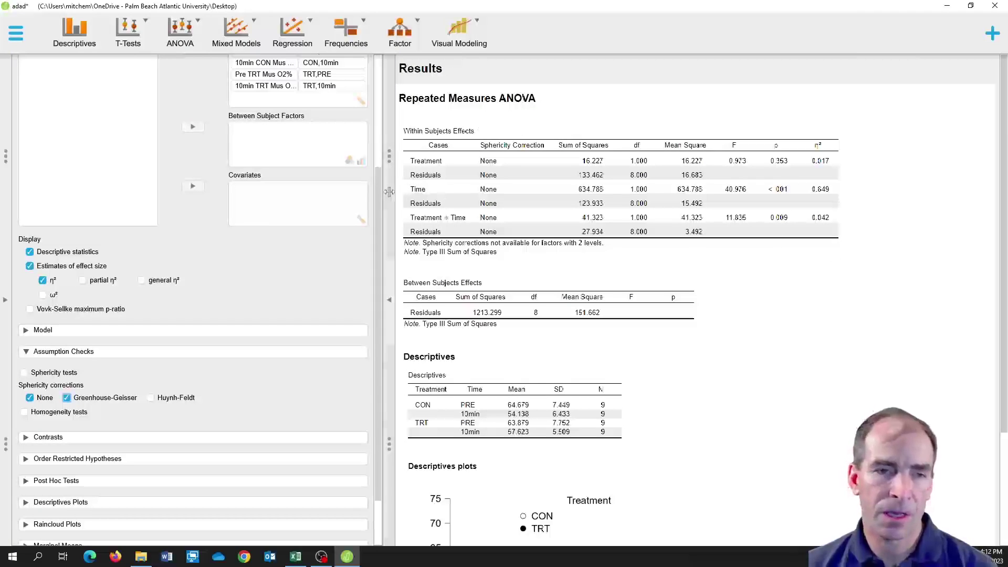
Step: Try adding homogeneity tests to the assumption checks, look through the output, and switch them off again
{"action": "scroll", "coordinate": [381, 286], "scroll_direction": "down", "scroll_amount": 2}
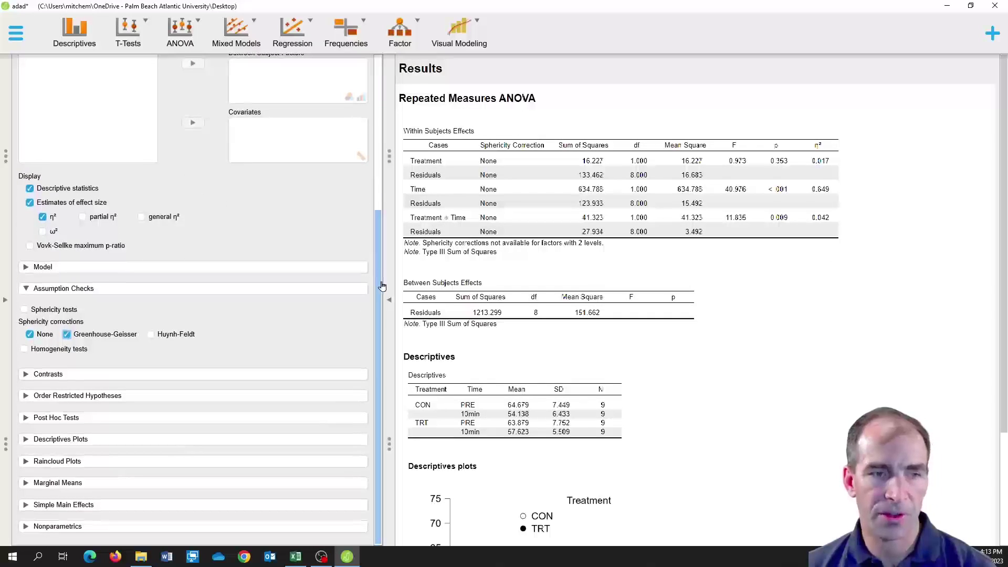
{"action": "left_click", "coordinate": [74, 349]}
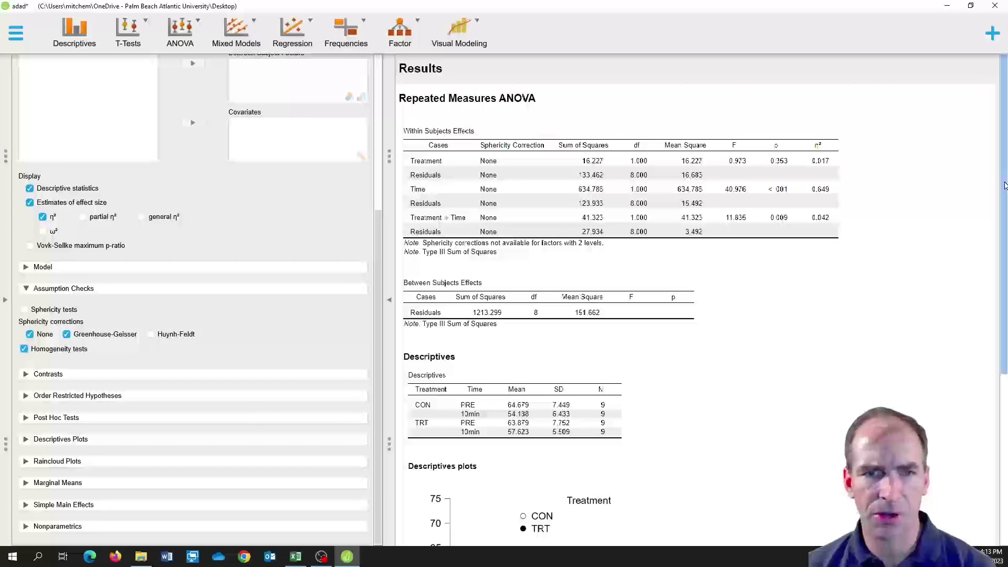
{"action": "scroll", "coordinate": [1004, 185], "scroll_direction": "down", "scroll_amount": 5}
{"action": "scroll", "coordinate": [1003, 181], "scroll_direction": "up", "scroll_amount": 5}
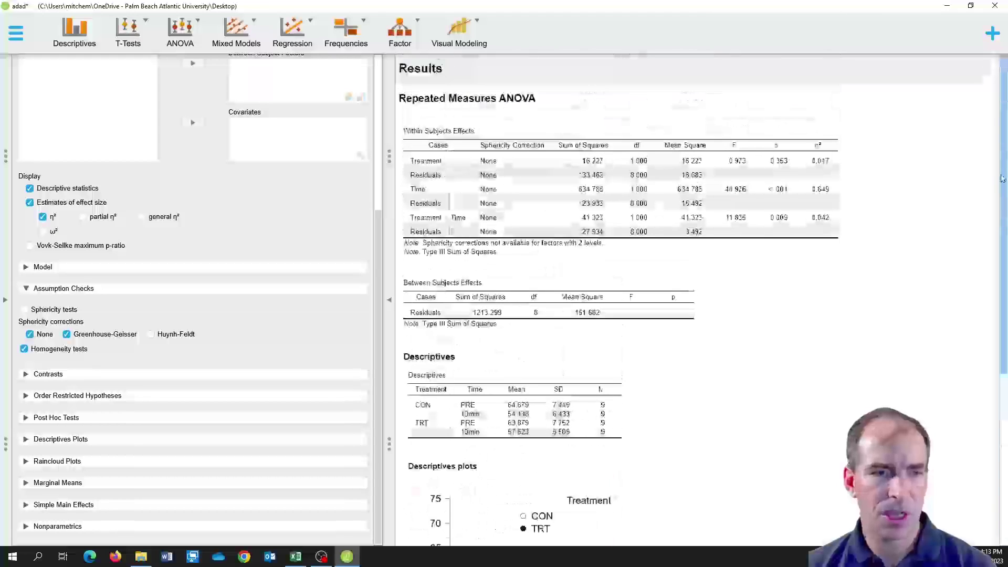
{"action": "left_click", "coordinate": [47, 349]}
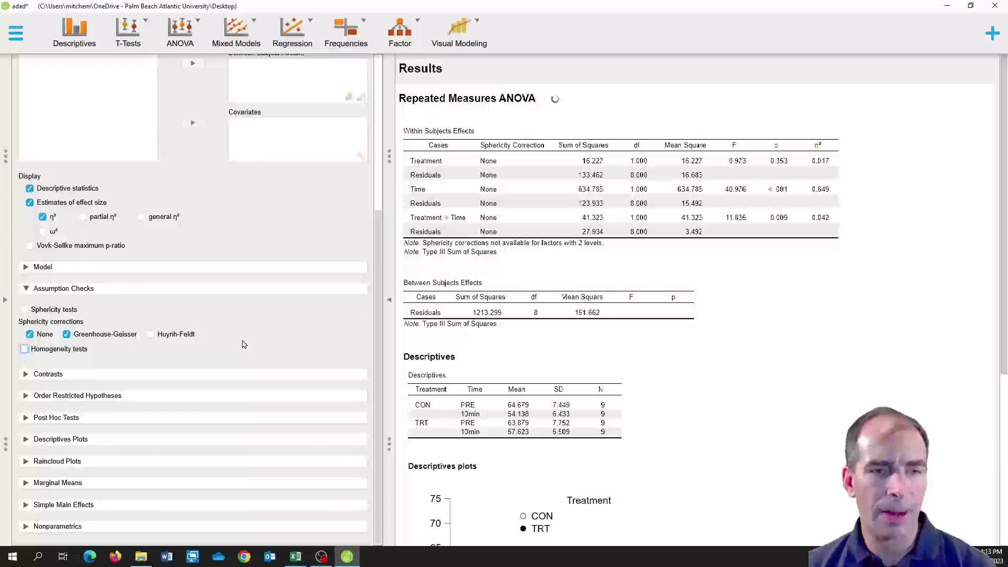
Step: Set up post hoc tests for the Treatment * Time interaction
{"action": "scroll", "coordinate": [380, 425], "scroll_direction": "up", "scroll_amount": 1}
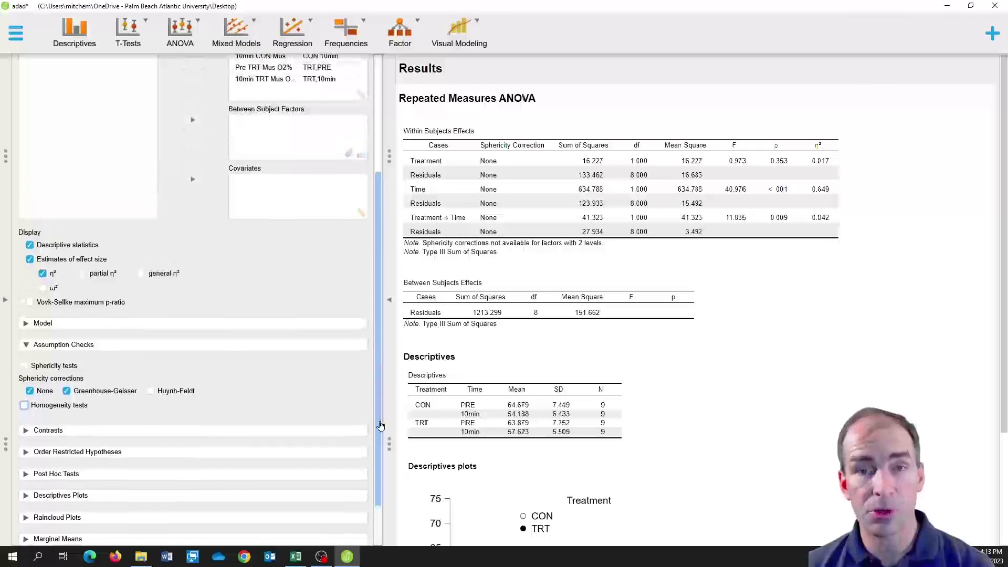
{"action": "scroll", "coordinate": [380, 425], "scroll_direction": "down", "scroll_amount": 1}
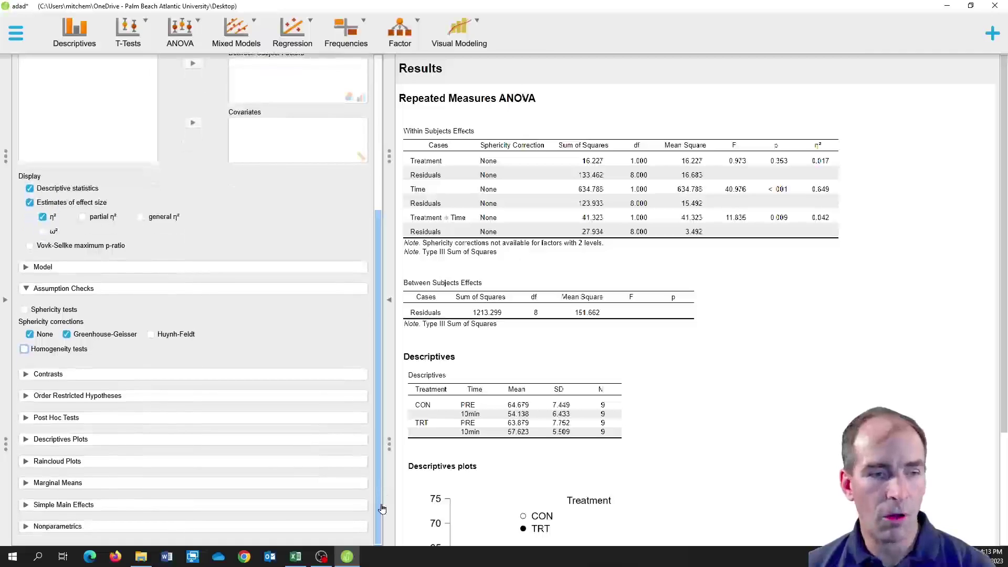
{"action": "left_click", "coordinate": [26, 417]}
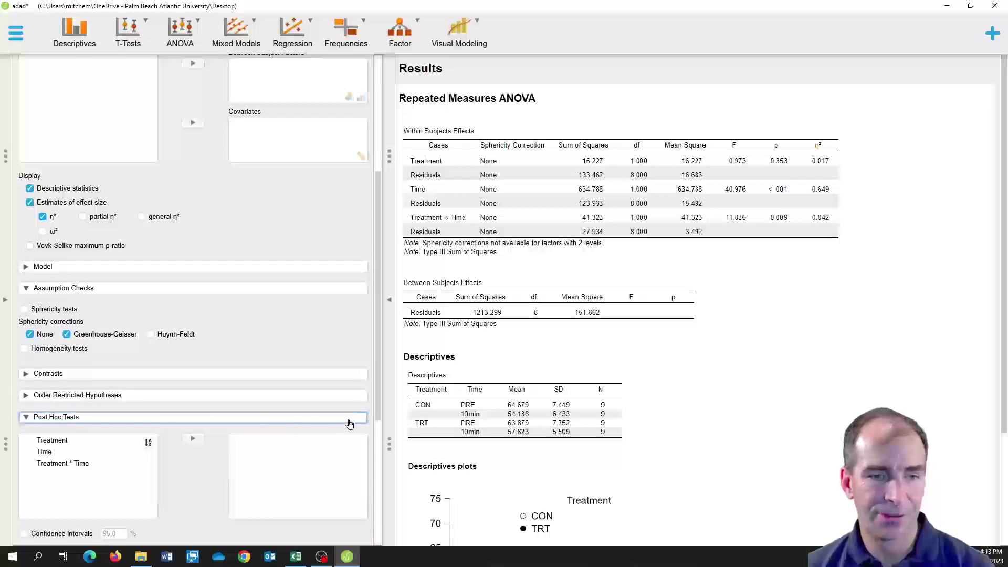
{"action": "left_click_drag", "start_coordinate": [377, 415], "coordinate": [381, 531]}
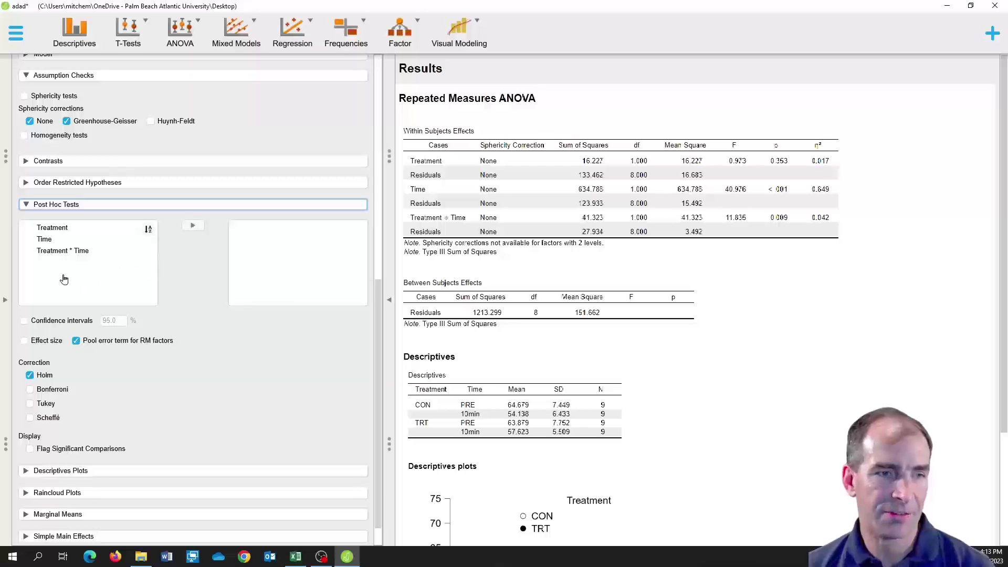
{"action": "left_click", "coordinate": [67, 252]}
{"action": "left_click", "coordinate": [192, 226]}
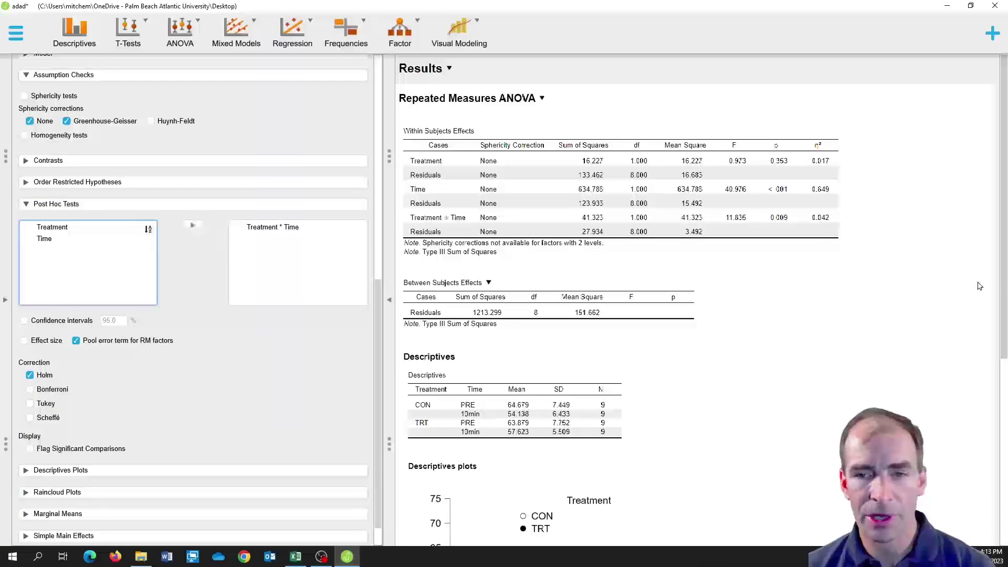
Step: Include 95% confidence intervals and the Tukey correction alongside Holm in the post hoc comparisons
{"action": "scroll", "coordinate": [1002, 298], "scroll_direction": "down", "scroll_amount": 5}
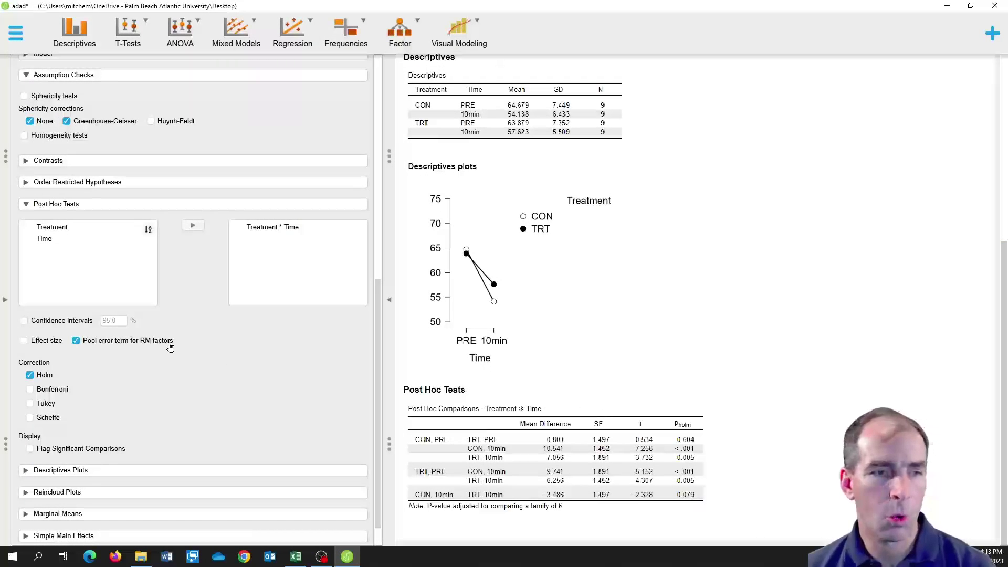
{"action": "left_click", "coordinate": [73, 325]}
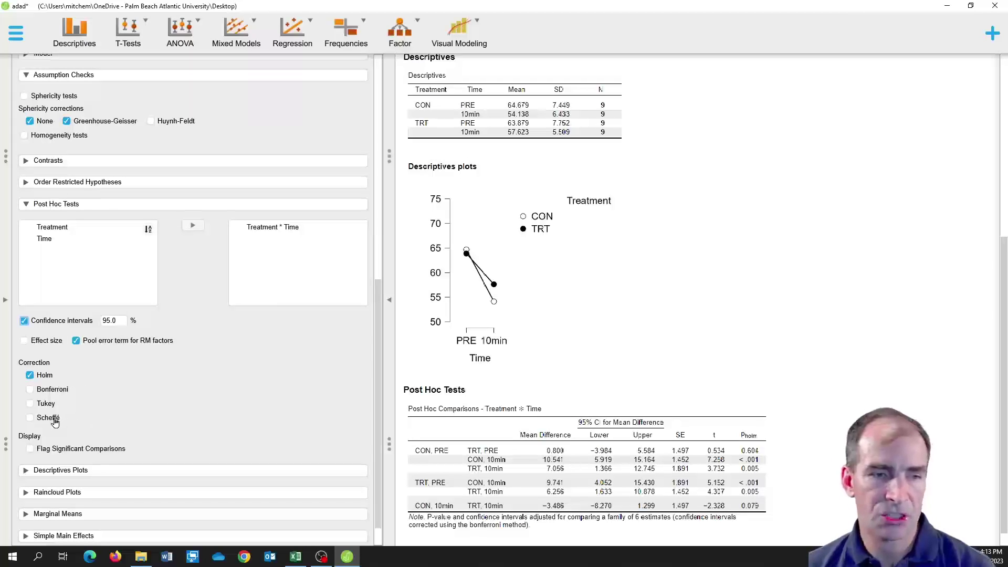
{"action": "left_click", "coordinate": [38, 407]}
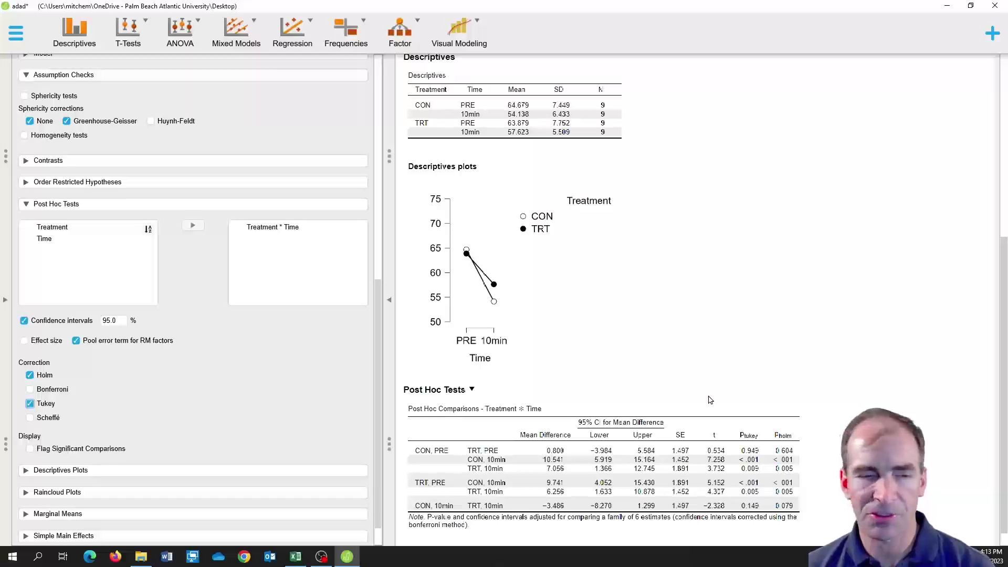
Step: Review the available settings for the descriptives plots and the raincloud plots, collapsing each section after viewing it
{"action": "scroll", "coordinate": [381, 416], "scroll_direction": "down", "scroll_amount": 1}
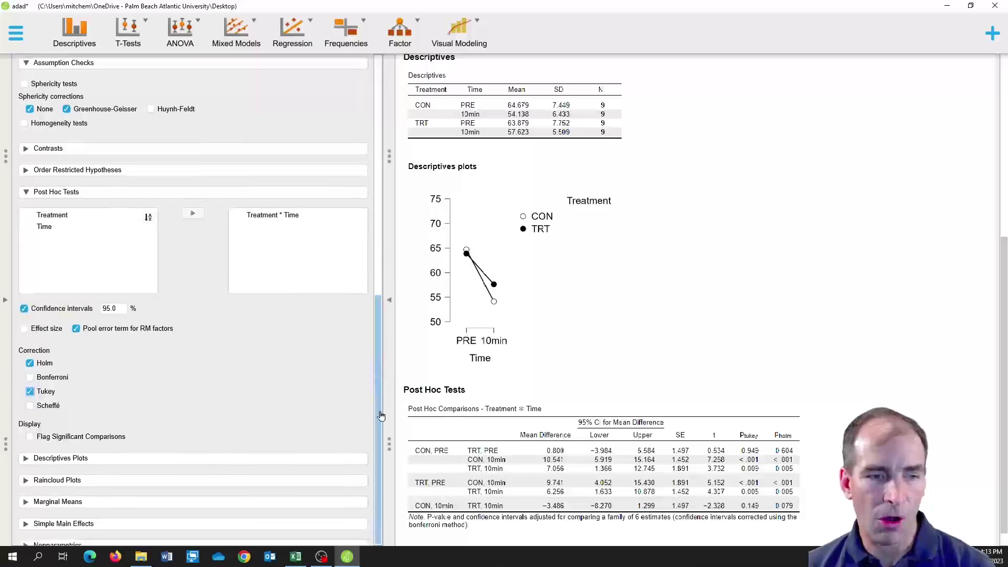
{"action": "left_click", "coordinate": [71, 439]}
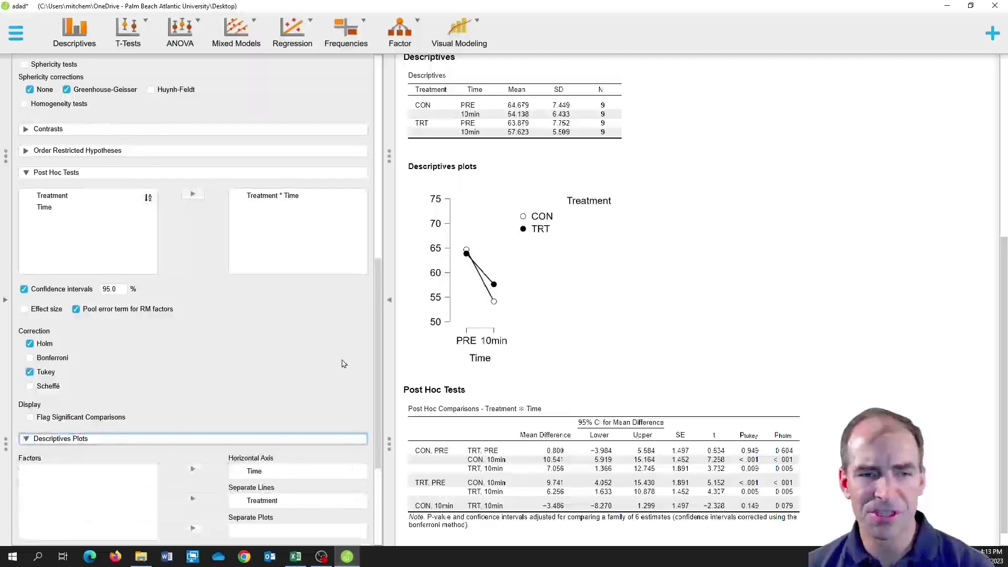
{"action": "left_click_drag", "start_coordinate": [381, 368], "coordinate": [386, 458]}
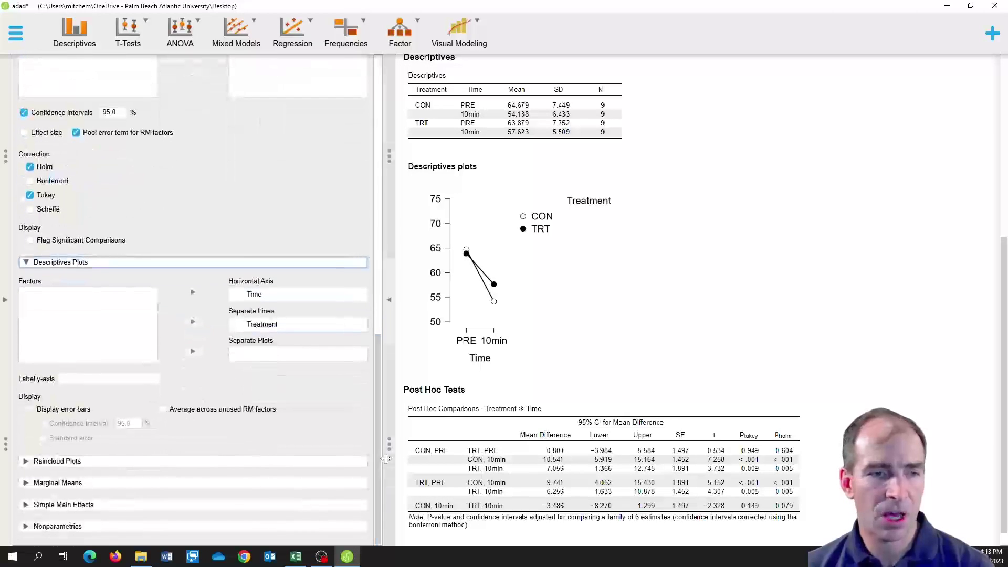
{"action": "left_click", "coordinate": [25, 263]}
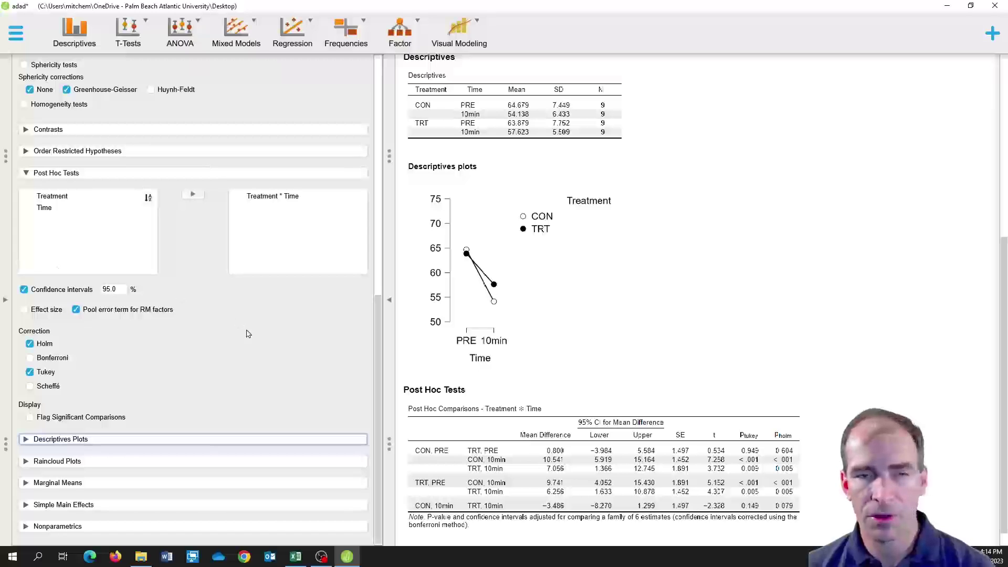
{"action": "left_click", "coordinate": [25, 462]}
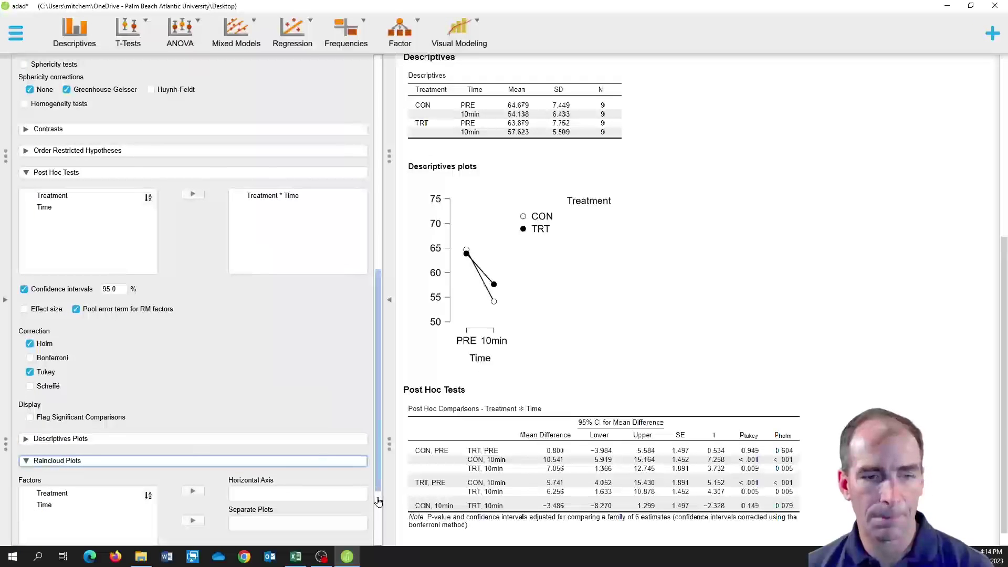
{"action": "scroll", "coordinate": [379, 502], "scroll_direction": "down", "scroll_amount": 1}
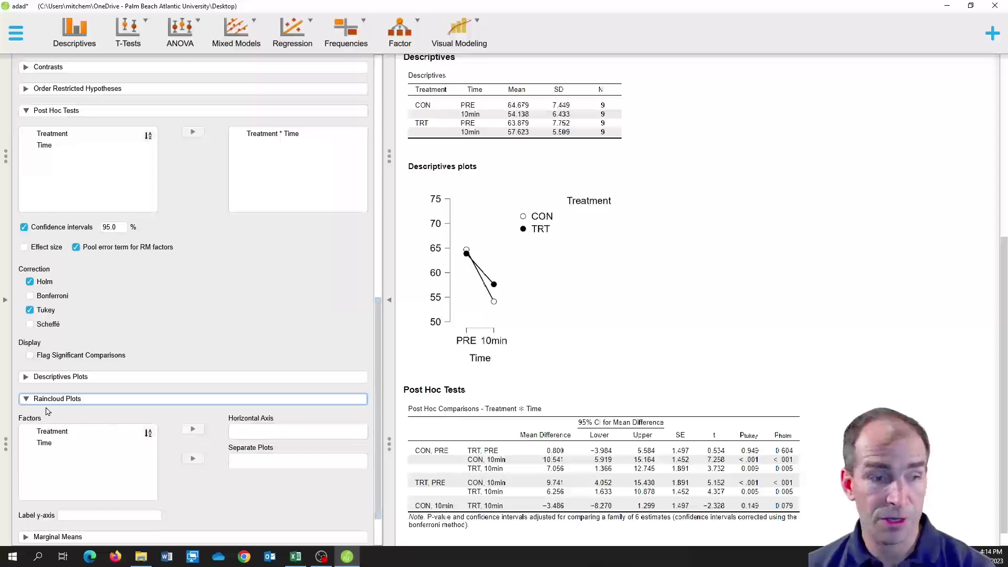
{"action": "left_click", "coordinate": [25, 399]}
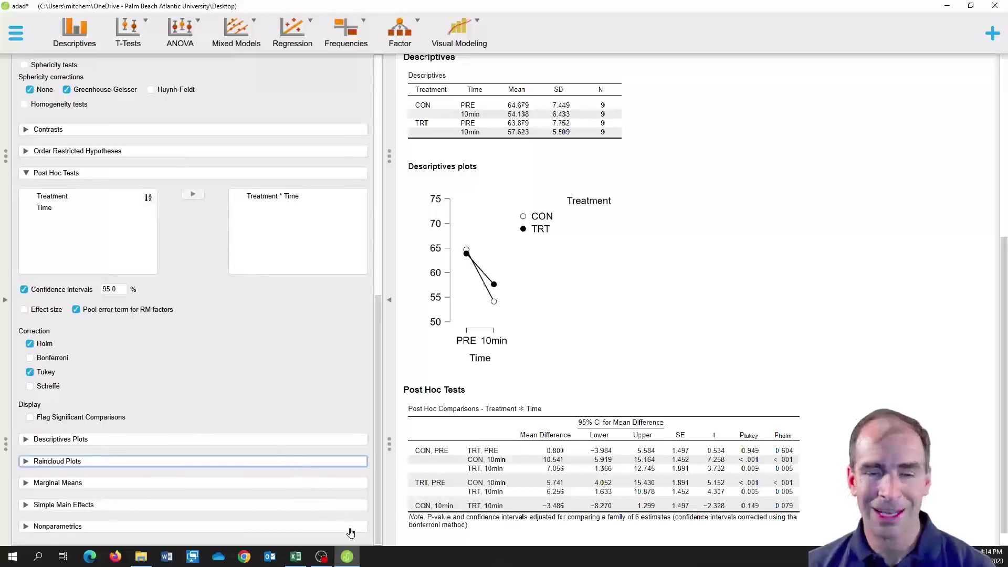